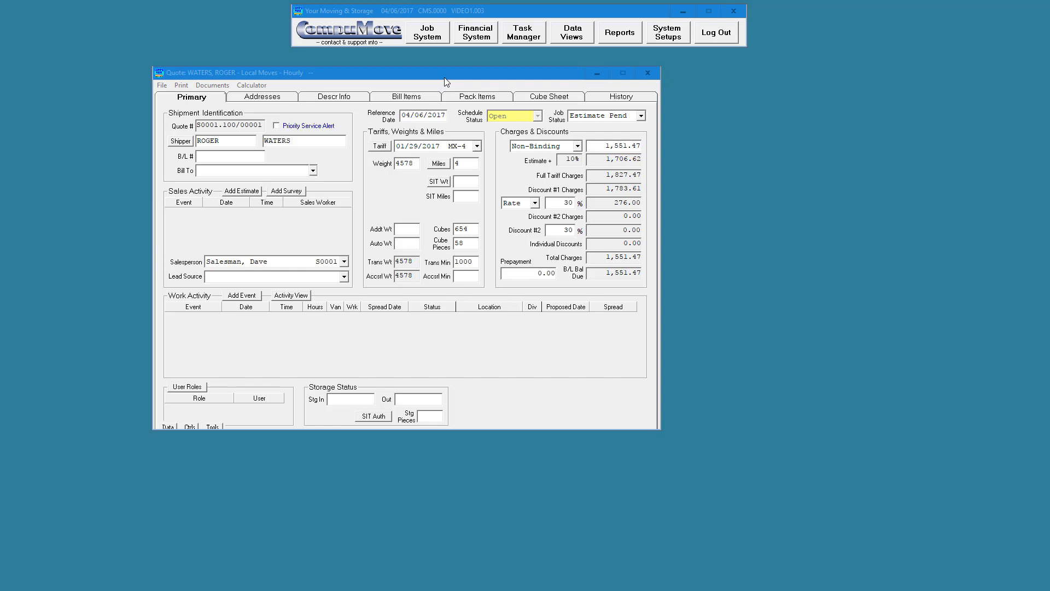
- Open the saved estimate document of the Local Moves - Hourly quote, review all its pages and close it
{"action": "left_click", "coordinate": [296, 74]}
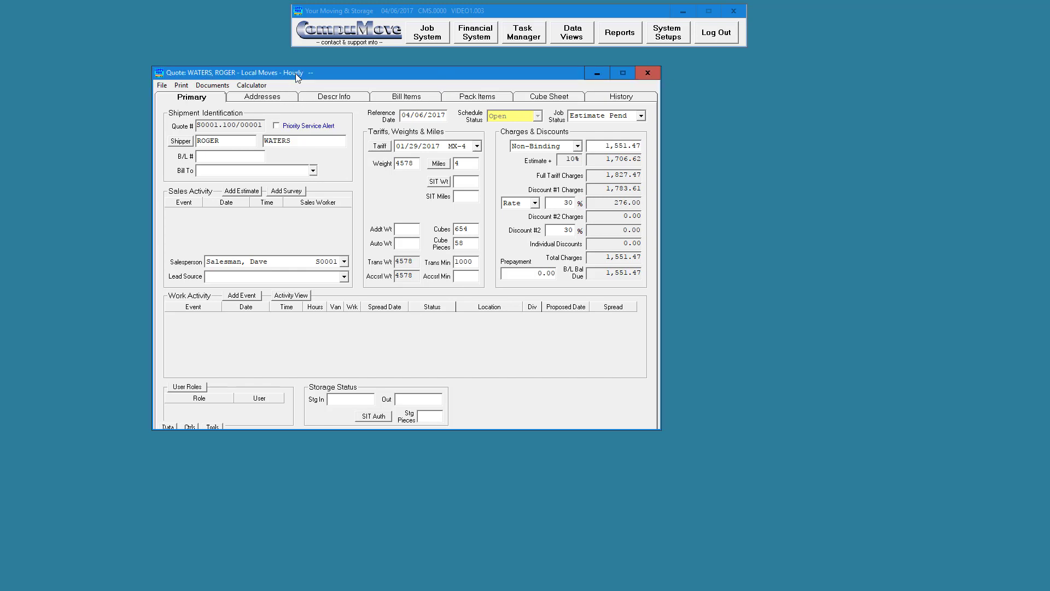
{"action": "left_click", "coordinate": [212, 85]}
{"action": "left_click", "coordinate": [240, 101]}
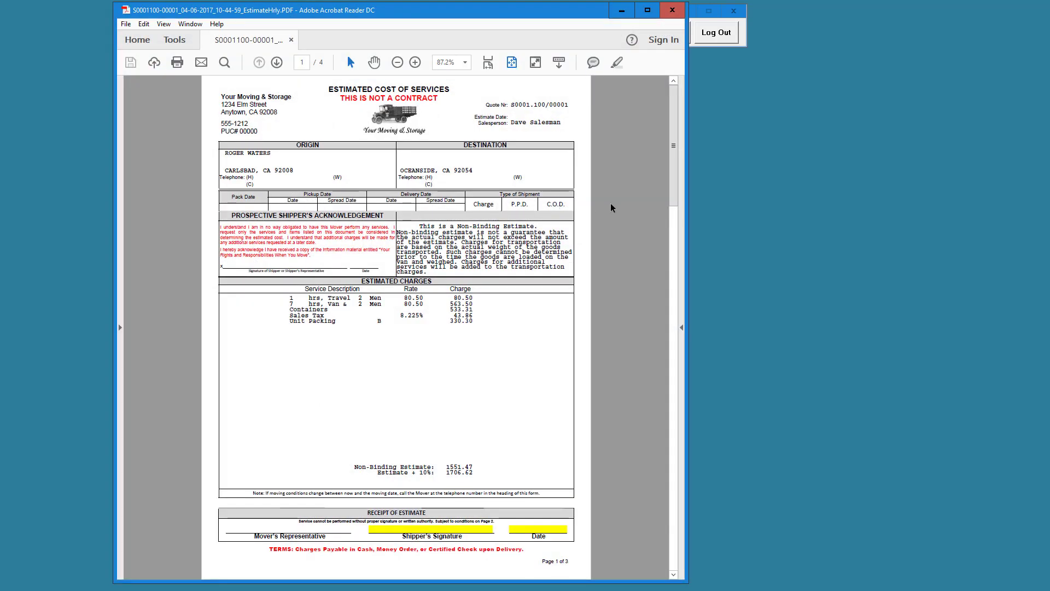
{"action": "scroll", "coordinate": [612, 208], "scroll_direction": "down", "scroll_amount": 3}
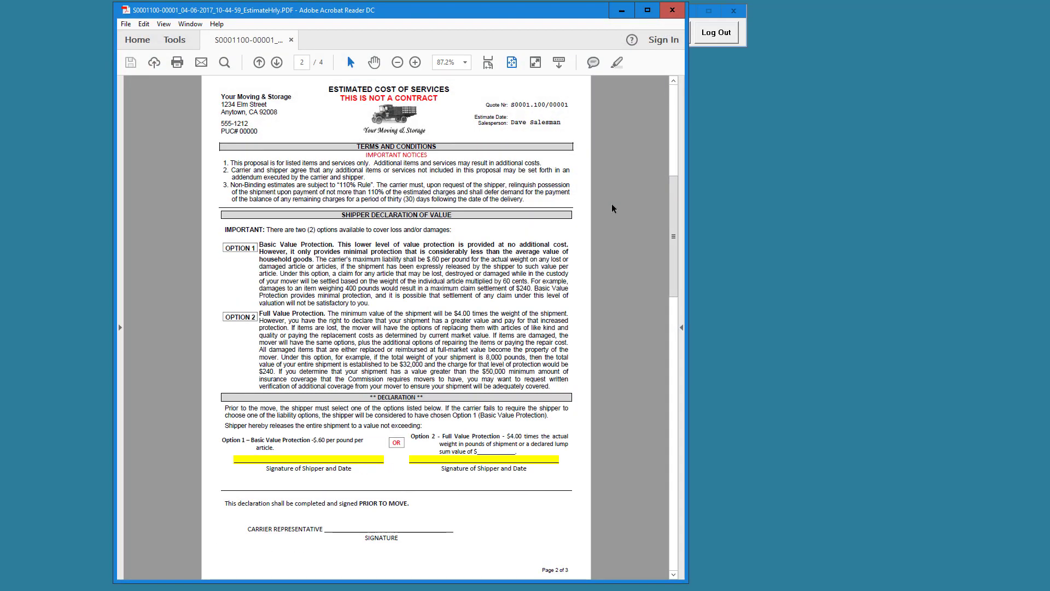
{"action": "scroll", "coordinate": [612, 208], "scroll_direction": "down", "scroll_amount": 3}
{"action": "scroll", "coordinate": [611, 209], "scroll_direction": "down", "scroll_amount": 3}
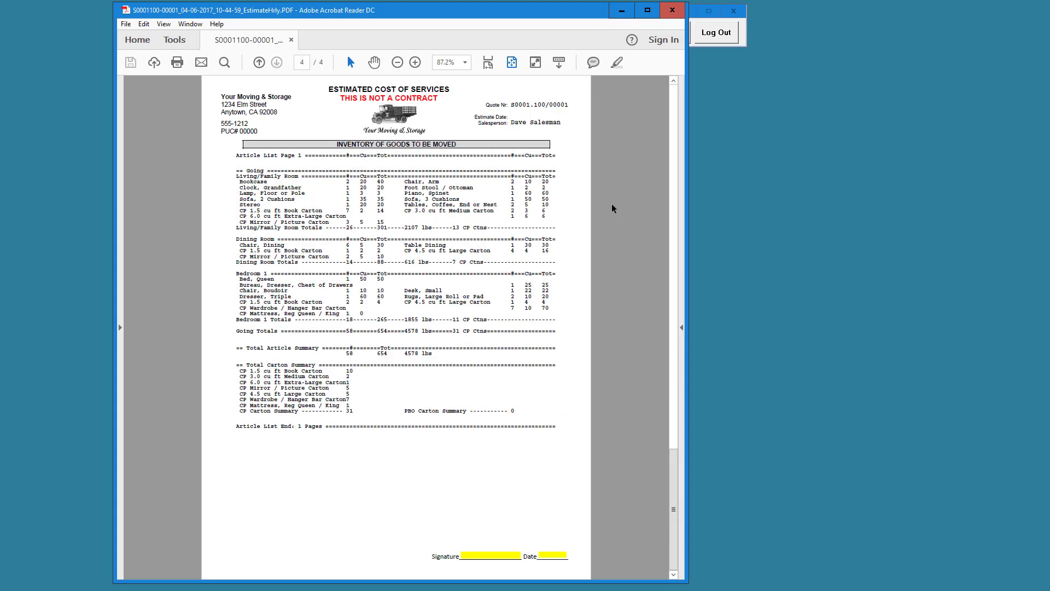
{"action": "left_click", "coordinate": [663, 12]}
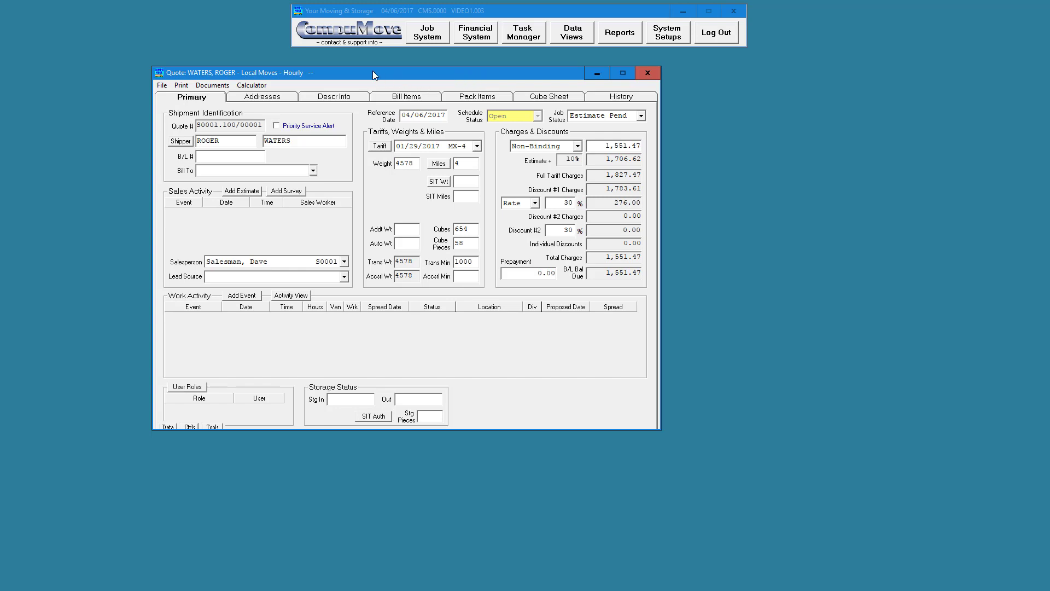
- Duplicate the quote as a new one with the job type 10010.100 Inter Moves - Own Auth
{"action": "left_click", "coordinate": [162, 85]}
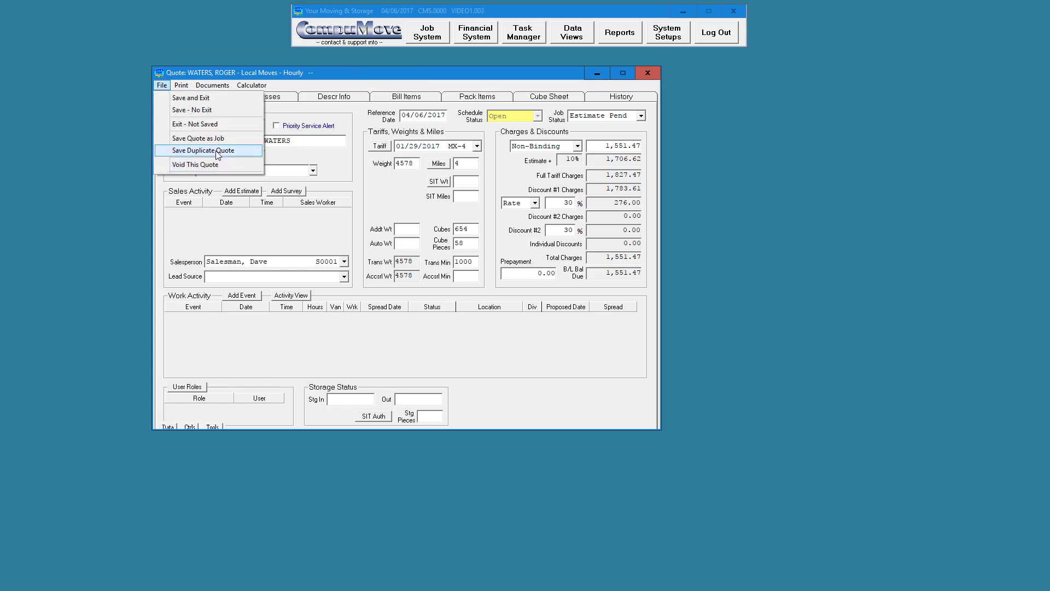
{"action": "left_click", "coordinate": [218, 151]}
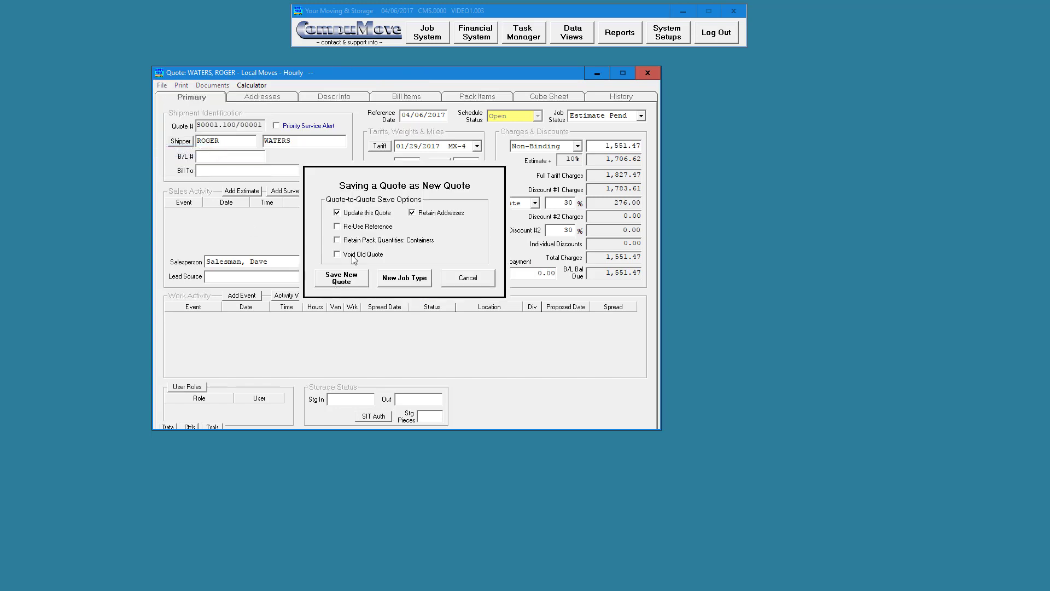
{"action": "left_click", "coordinate": [411, 279]}
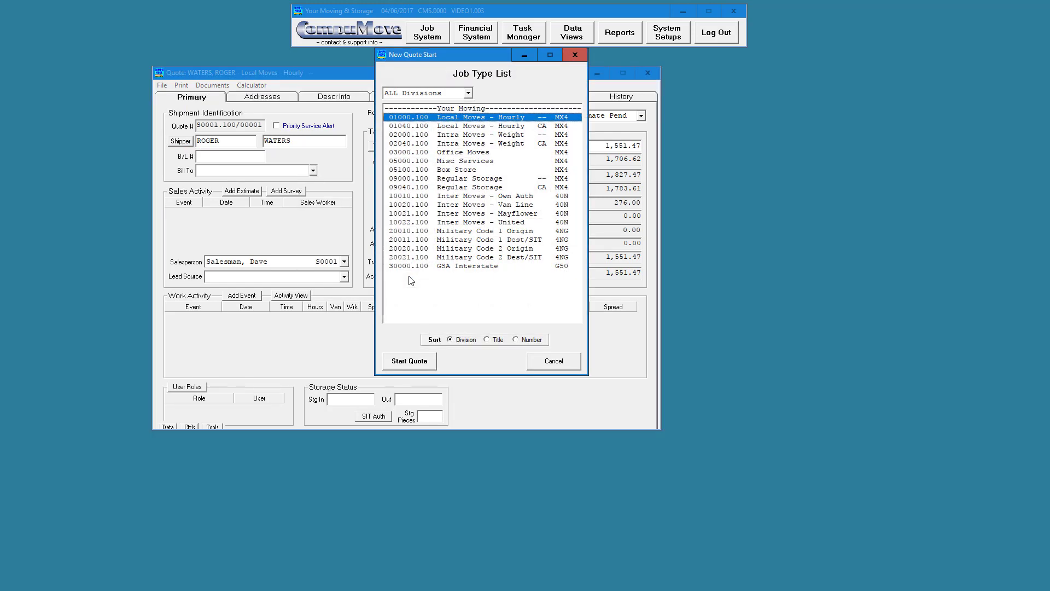
{"action": "left_click", "coordinate": [511, 198]}
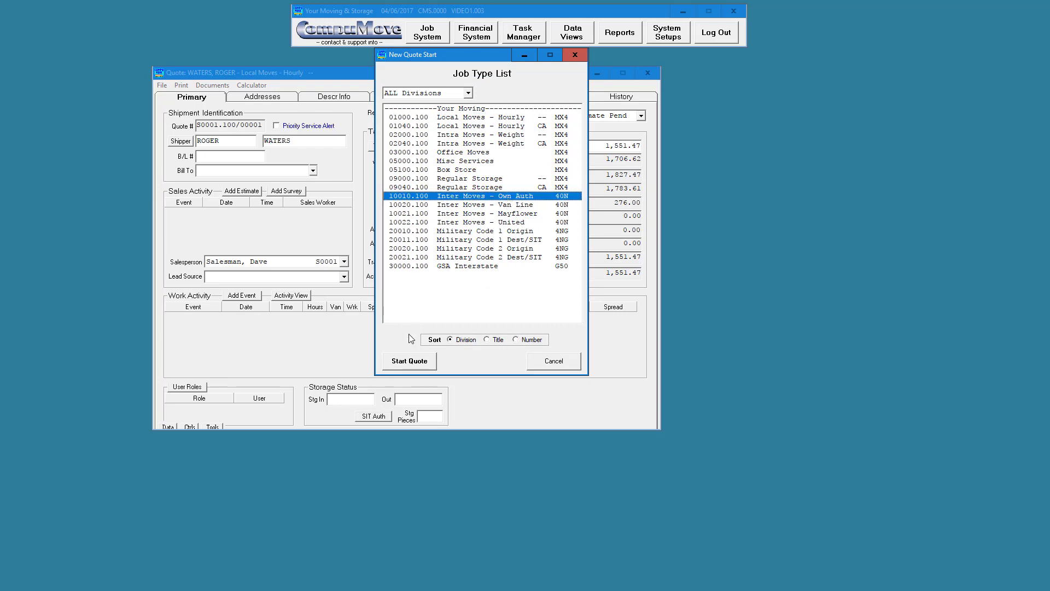
{"action": "left_click", "coordinate": [411, 362]}
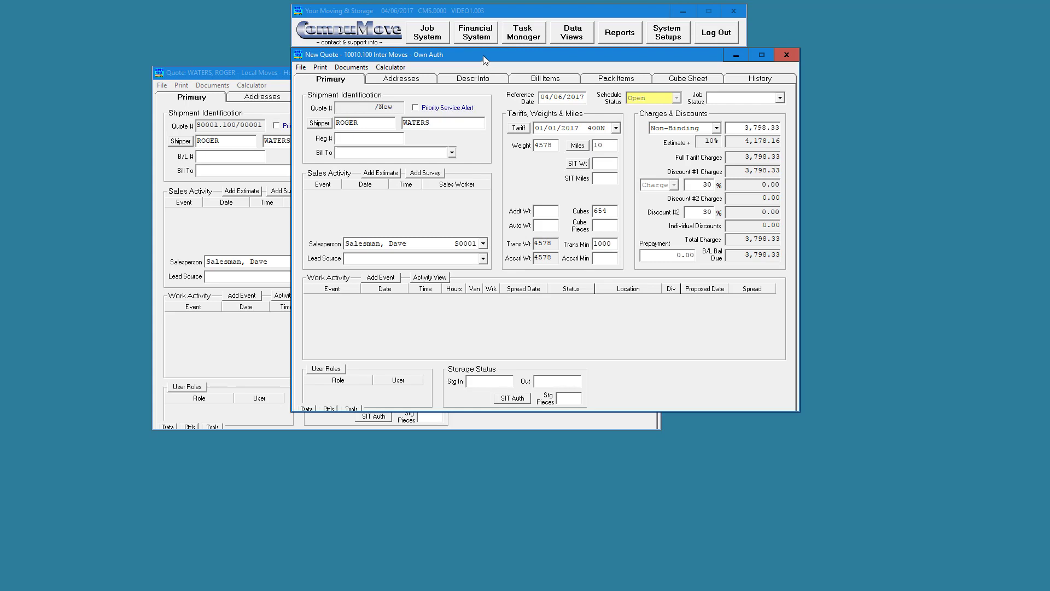
{"action": "left_click_drag", "start_coordinate": [484, 55], "coordinate": [436, 109]}
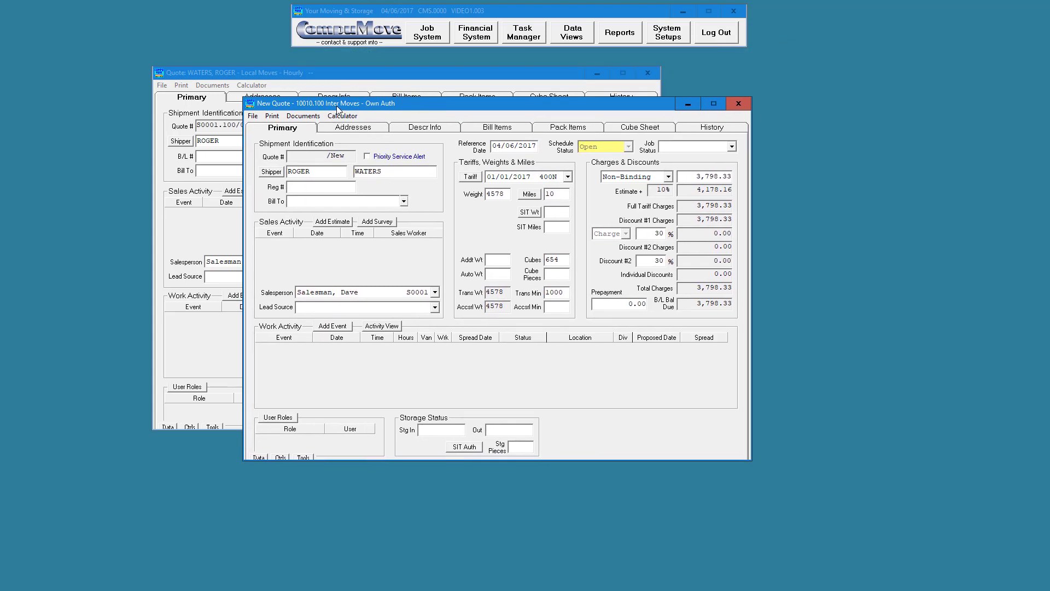
- Check the new quote's cube sheet and set its destination zip code to 62054
{"action": "left_click", "coordinate": [617, 127]}
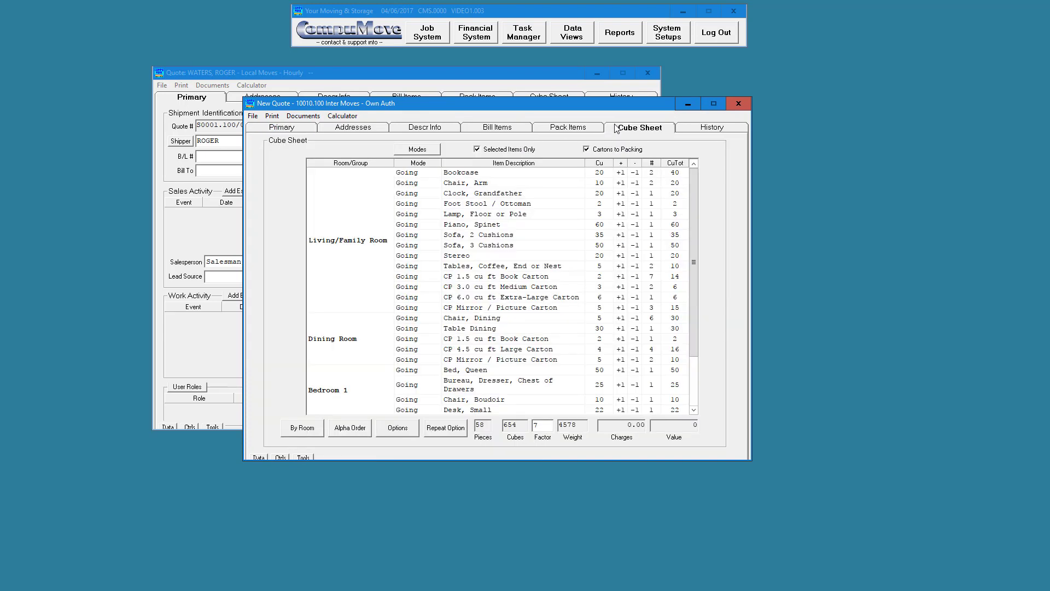
{"action": "left_click", "coordinate": [339, 129]}
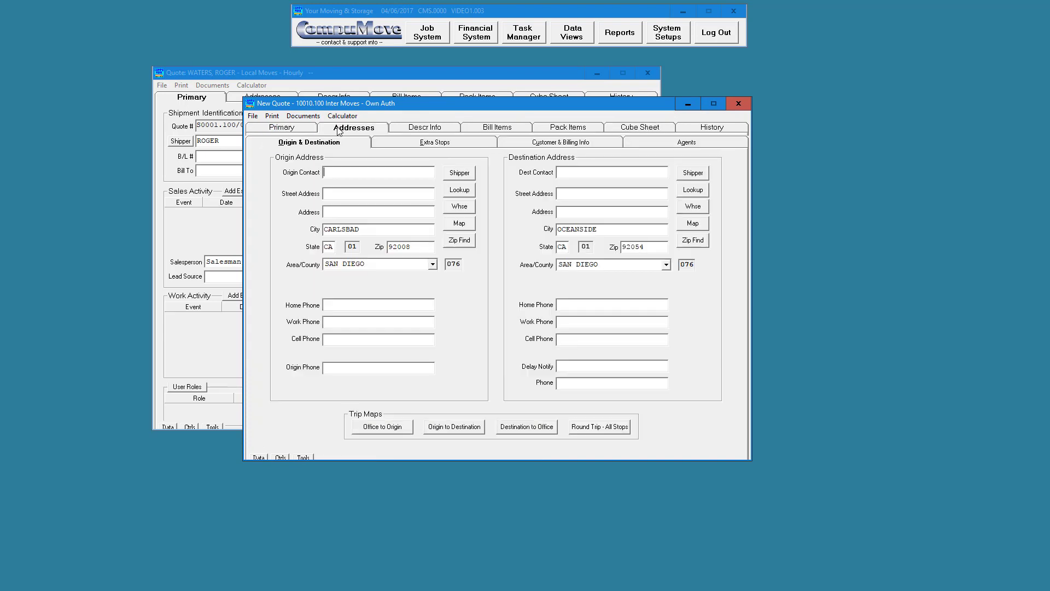
{"action": "left_click", "coordinate": [659, 248]}
{"action": "type", "text": "62054"}
{"action": "left_click", "coordinate": [282, 128]}
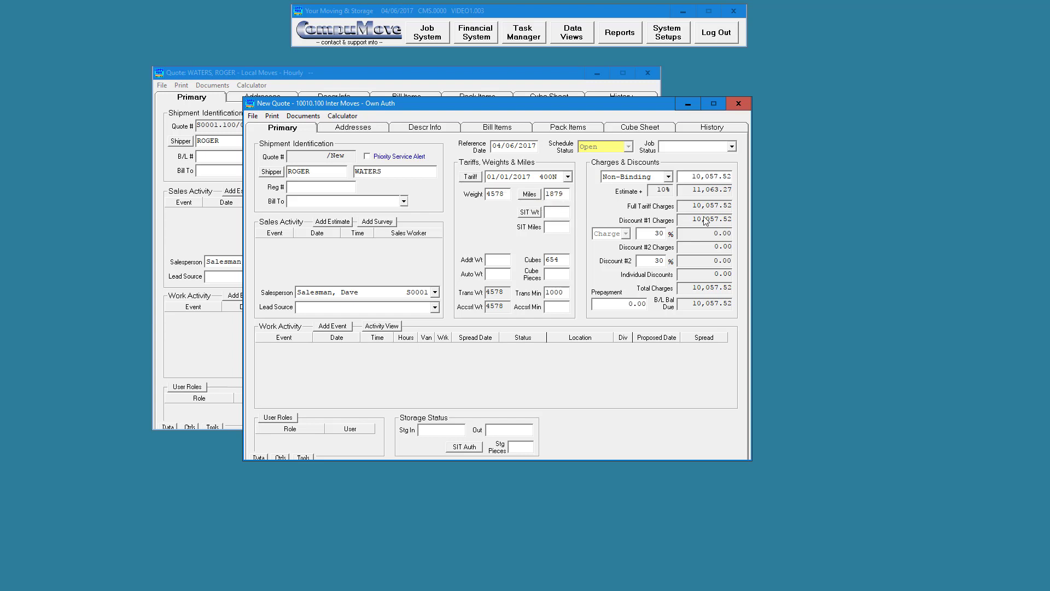
- Set the new quote's first discount to 45% and display its bill items
{"action": "left_click", "coordinate": [658, 233]}
{"action": "type", "text": "45"}
{"action": "key", "text": "Tab"}
{"action": "left_click", "coordinate": [479, 128]}
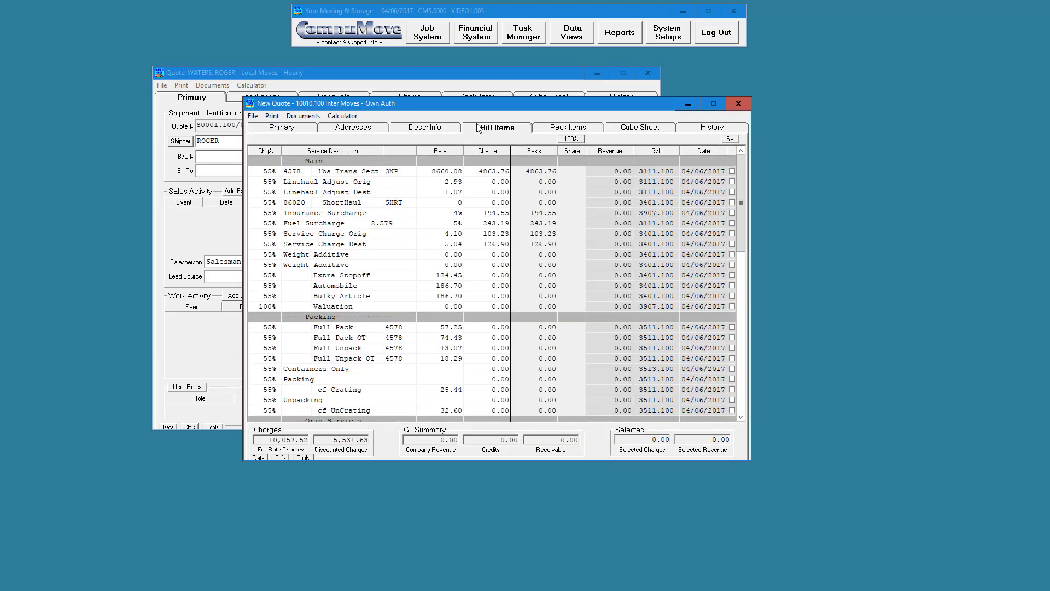
- Print the new quote's estimate to a PDF without saving the quote, view it at full-page size and close it
{"action": "left_click", "coordinate": [274, 116]}
{"action": "left_click", "coordinate": [305, 131]}
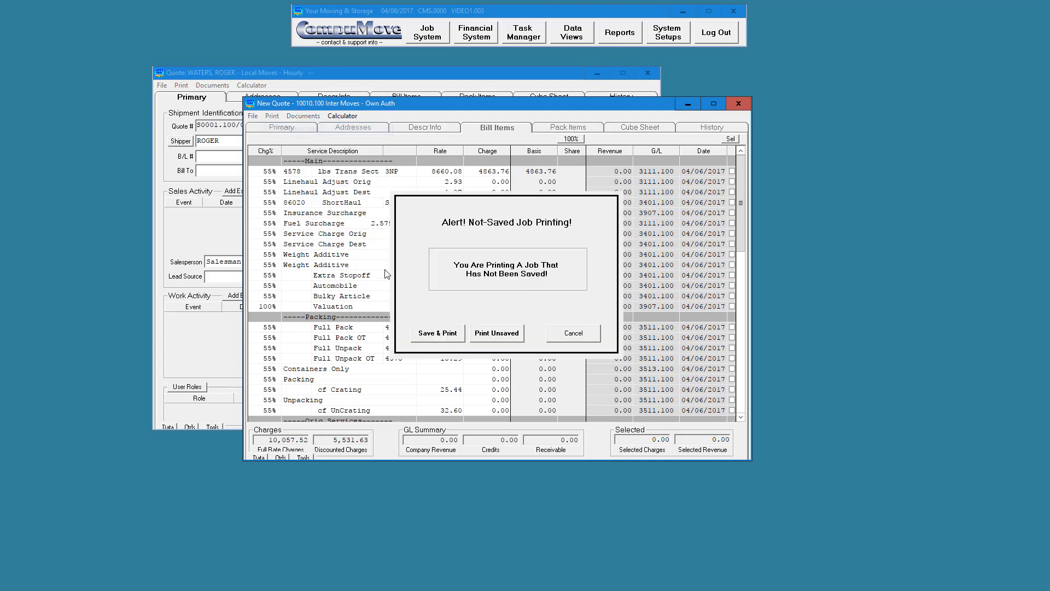
{"action": "left_click", "coordinate": [507, 336]}
{"action": "left_click", "coordinate": [444, 308]}
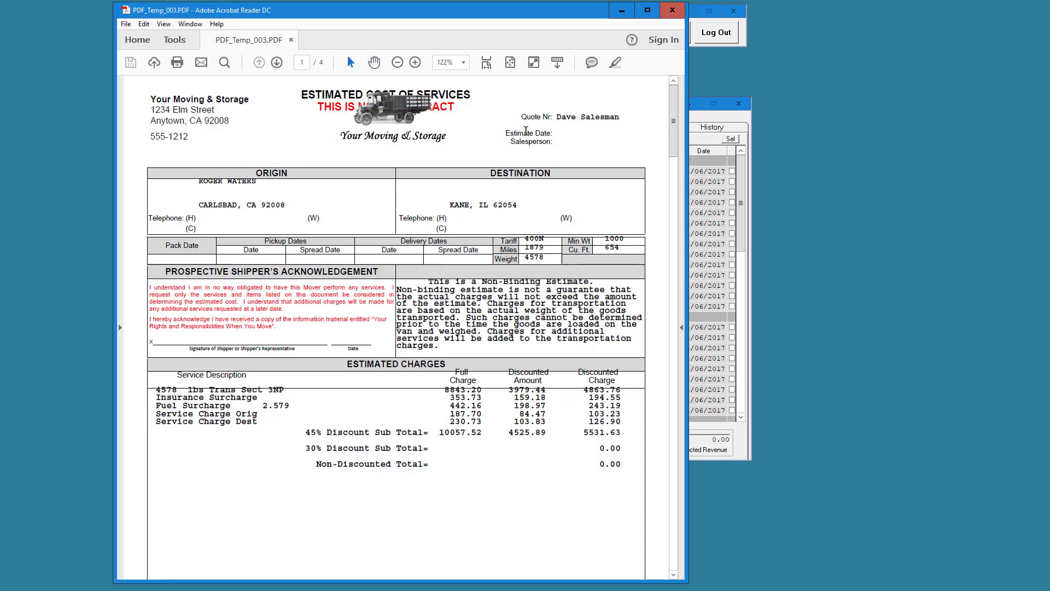
{"action": "left_click", "coordinate": [510, 62]}
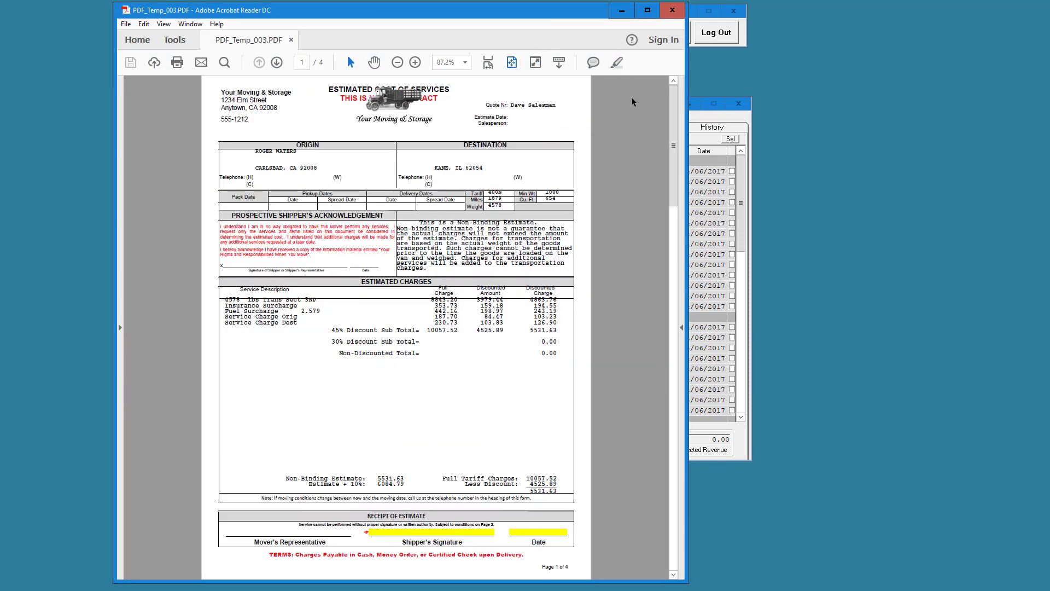
{"action": "left_click", "coordinate": [671, 11]}
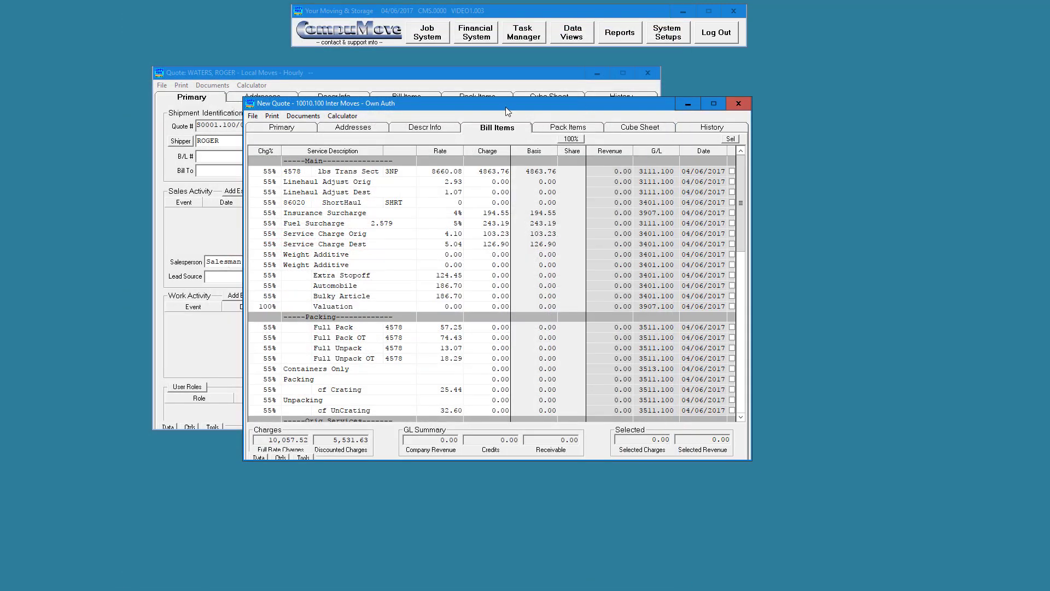
- Return to the original Local Moves - Hourly quote, save it and exit it
{"action": "left_click_drag", "start_coordinate": [503, 108], "coordinate": [517, 120]}
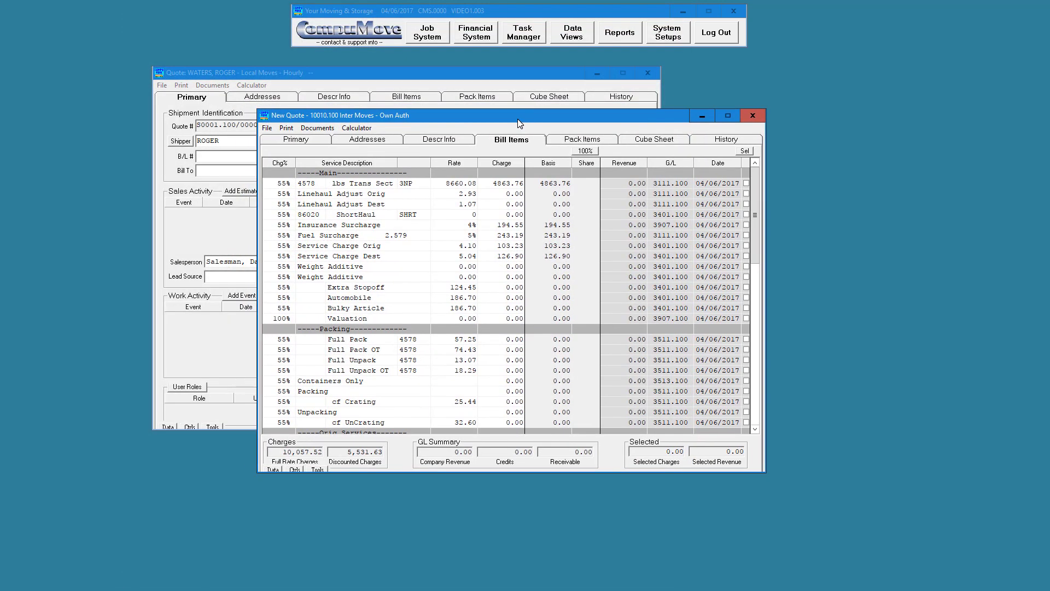
{"action": "left_click", "coordinate": [363, 81]}
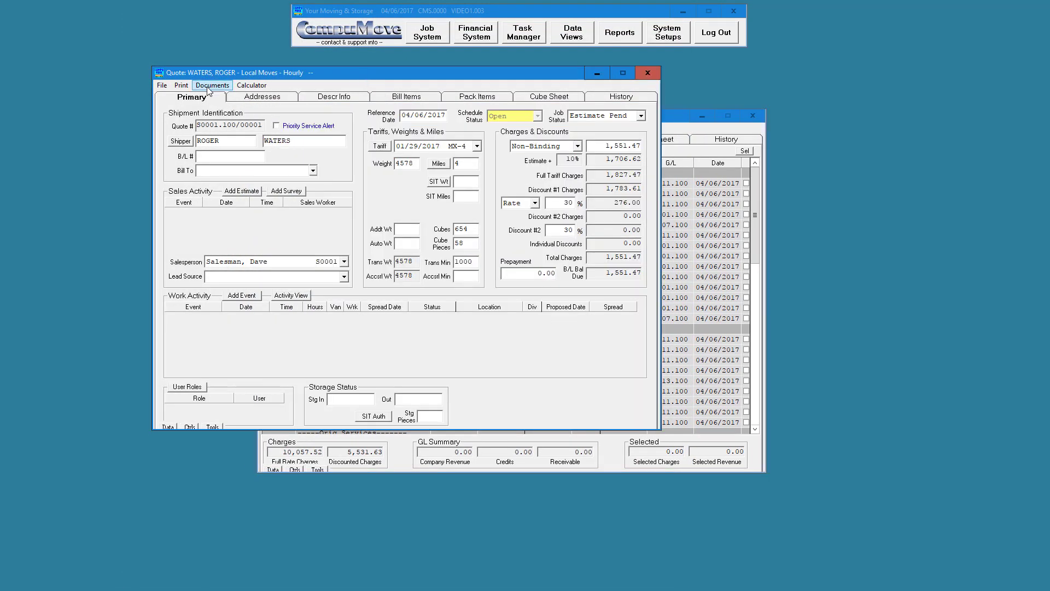
{"action": "left_click", "coordinate": [165, 87]}
{"action": "left_click", "coordinate": [173, 99]}
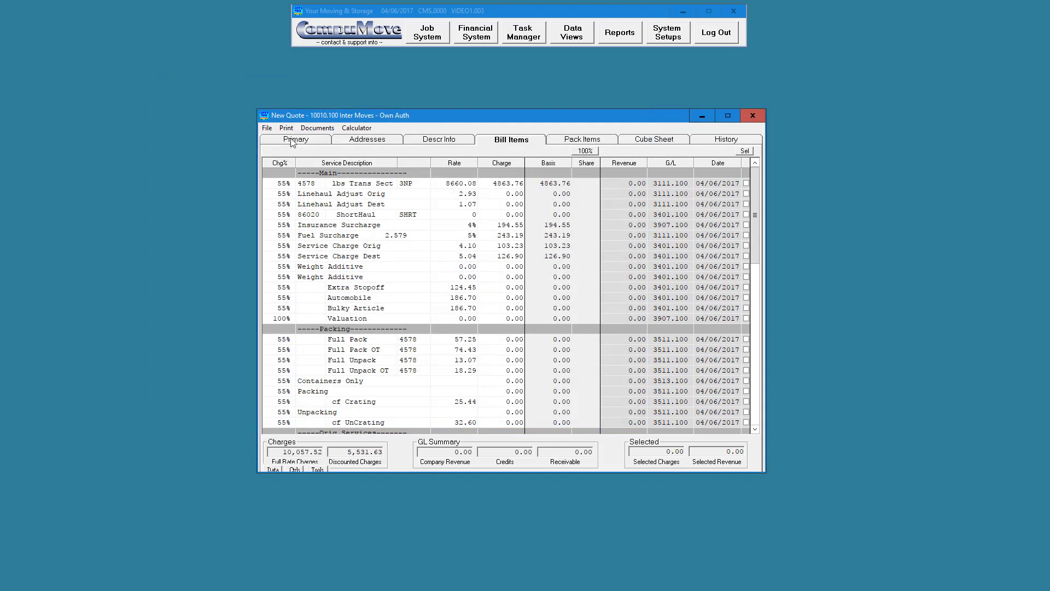
- Go back to the primary details of the Inter Moves - Own Auth quote, save it and exit it
{"action": "left_click_drag", "start_coordinate": [362, 116], "coordinate": [325, 105]}
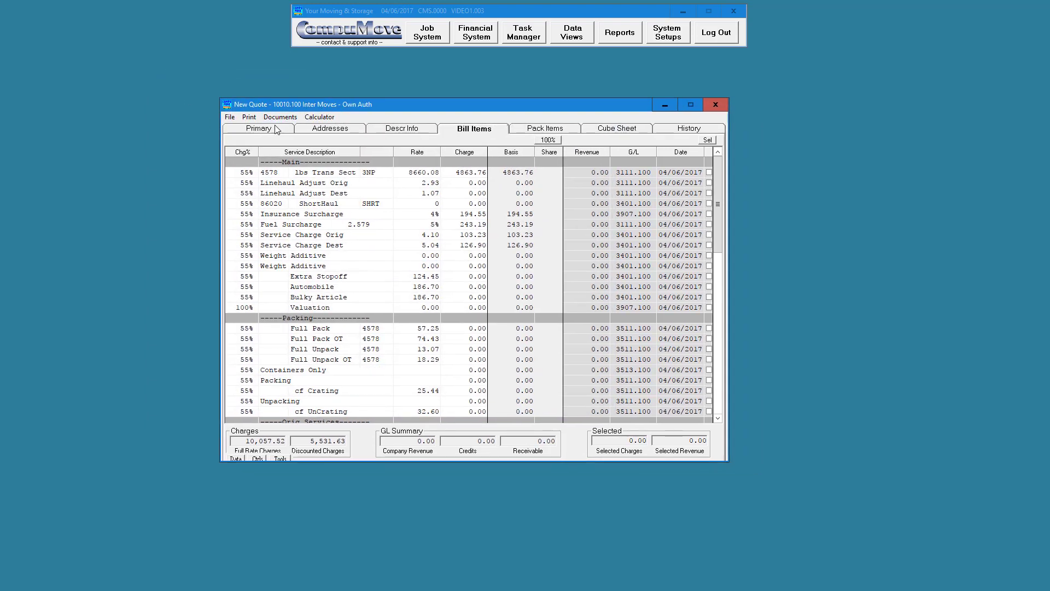
{"action": "left_click", "coordinate": [276, 129]}
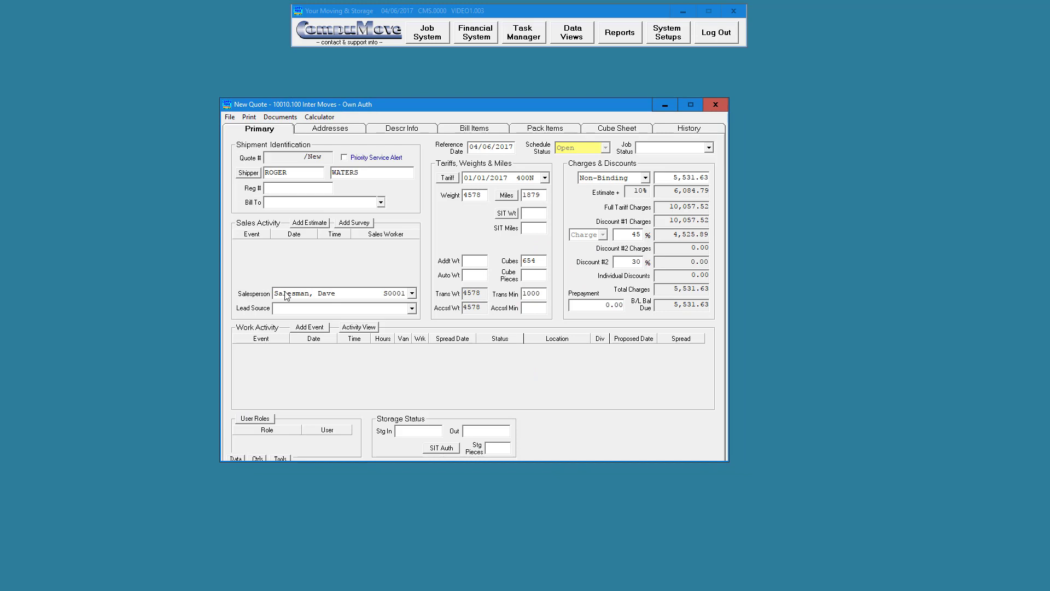
{"action": "left_click", "coordinate": [229, 117]}
{"action": "left_click", "coordinate": [261, 162]}
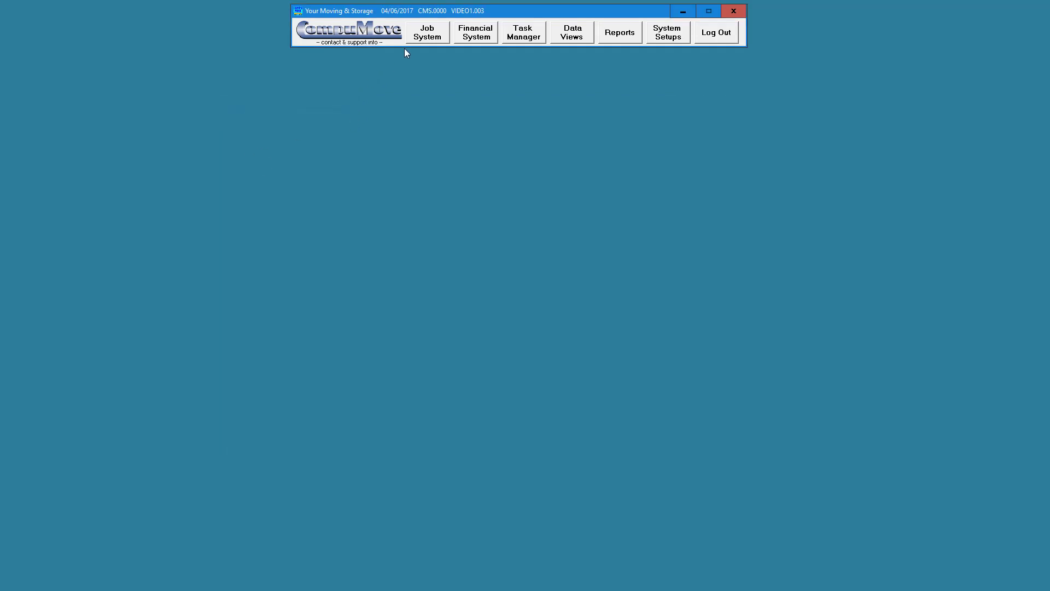
- Search the existing jobs and quotes by the salesperson and compare the local and interstate quotes in the list
{"action": "left_click", "coordinate": [420, 37]}
{"action": "left_click", "coordinate": [405, 109]}
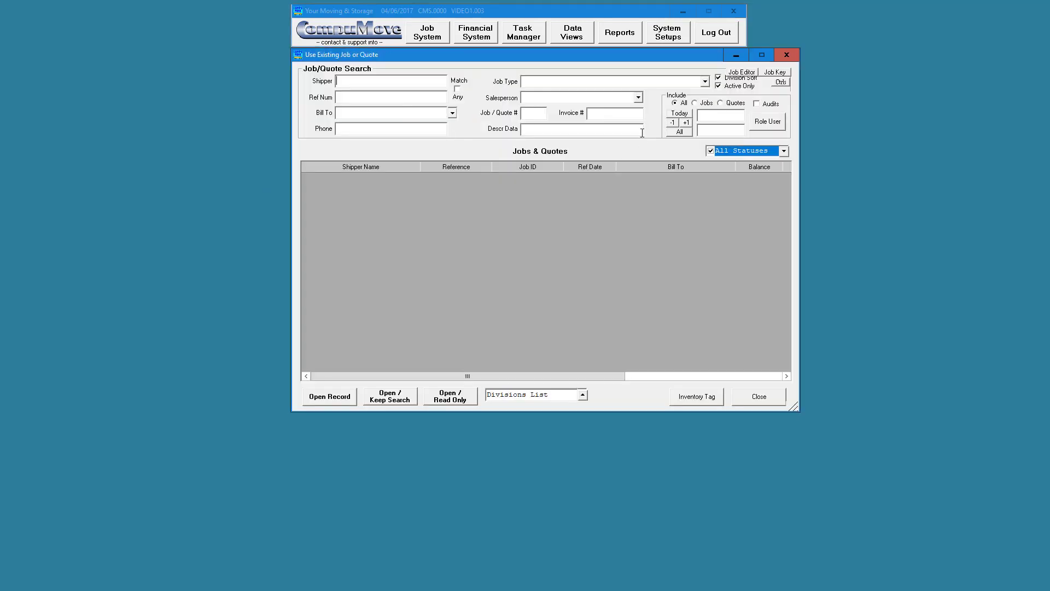
{"action": "left_click", "coordinate": [638, 97]}
{"action": "left_click", "coordinate": [624, 109]}
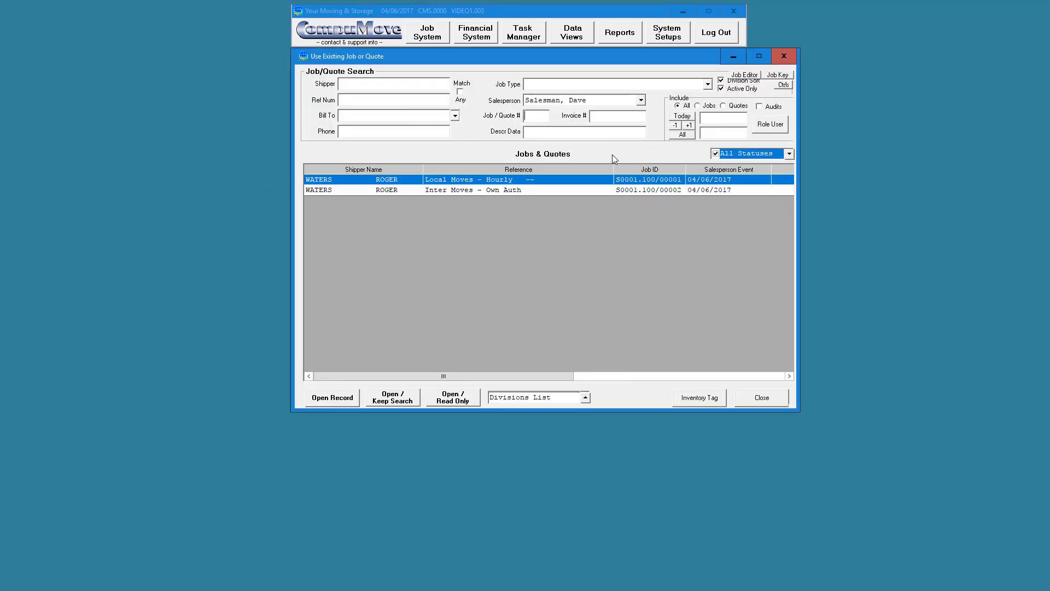
{"action": "left_click", "coordinate": [493, 191]}
{"action": "left_click", "coordinate": [496, 180]}
{"action": "left_click", "coordinate": [496, 190]}
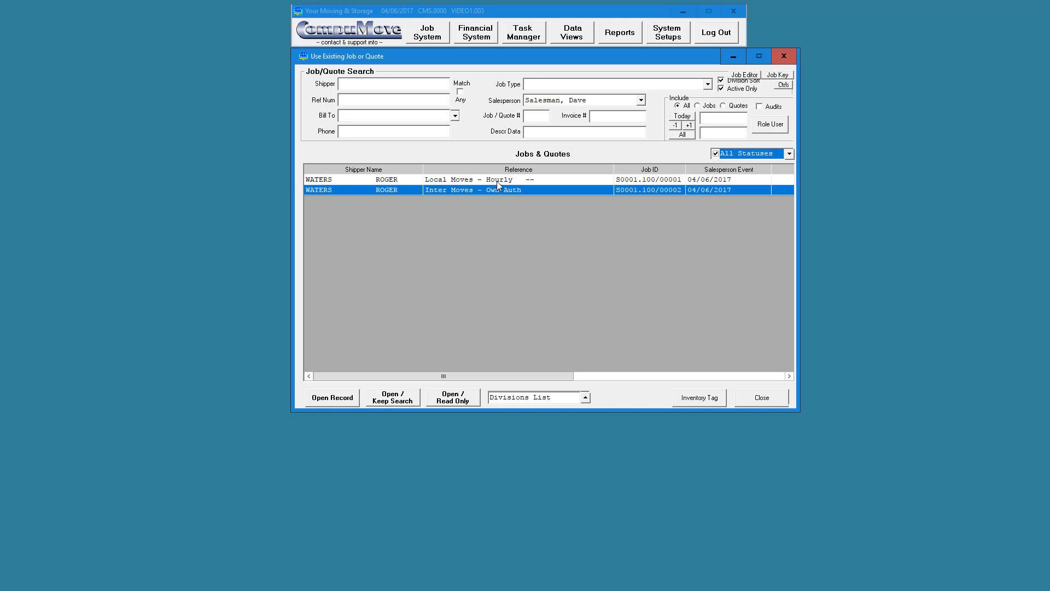
- Open the Local Moves - Hourly quote and save a duplicate as a new quote, keeping the same job type
{"action": "double_click", "coordinate": [496, 181]}
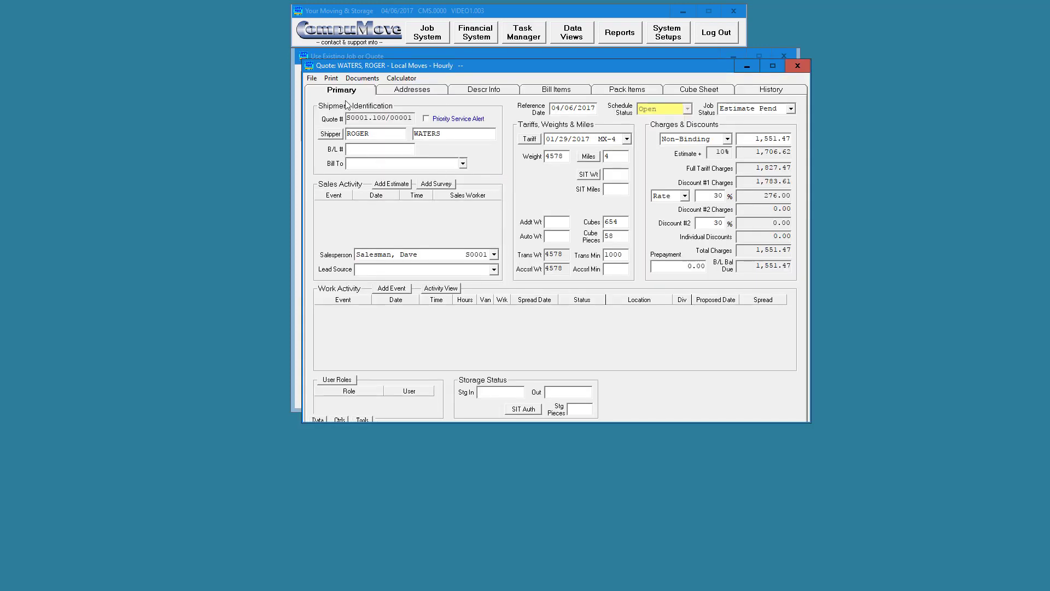
{"action": "left_click", "coordinate": [312, 79]}
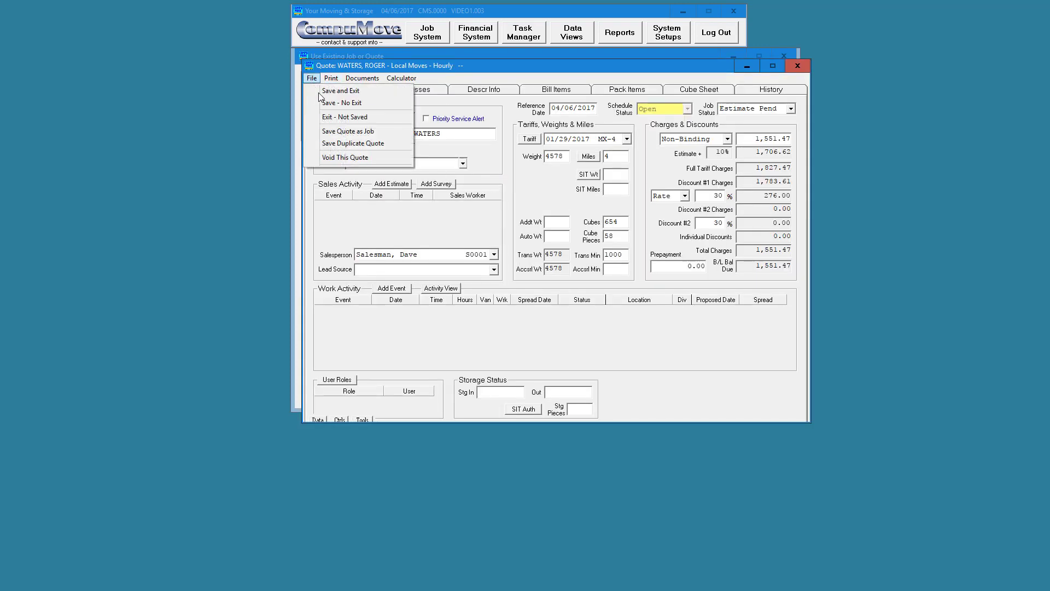
{"action": "left_click", "coordinate": [361, 144]}
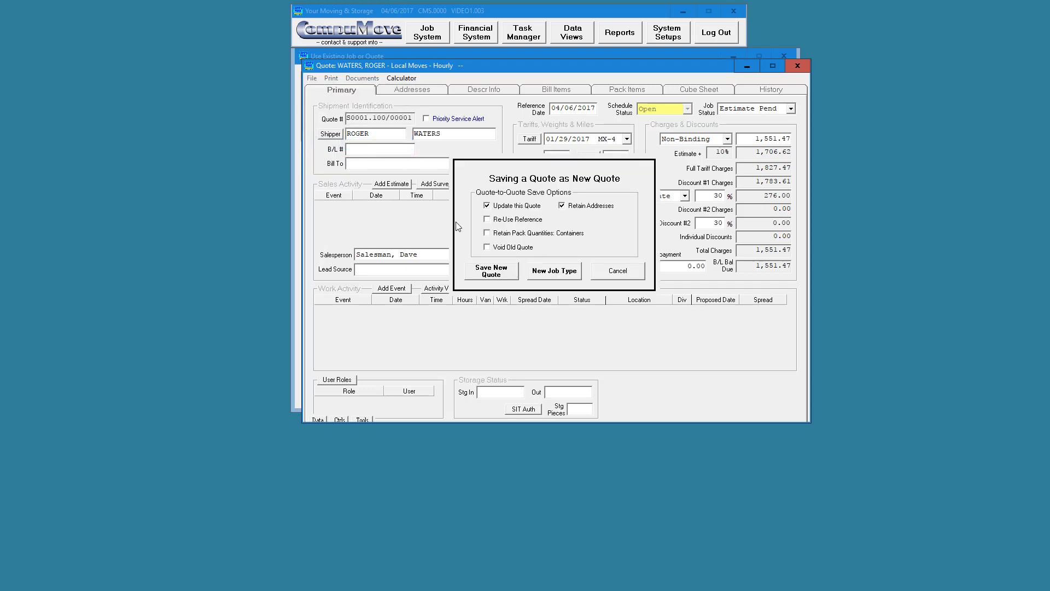
{"action": "left_click", "coordinate": [505, 272]}
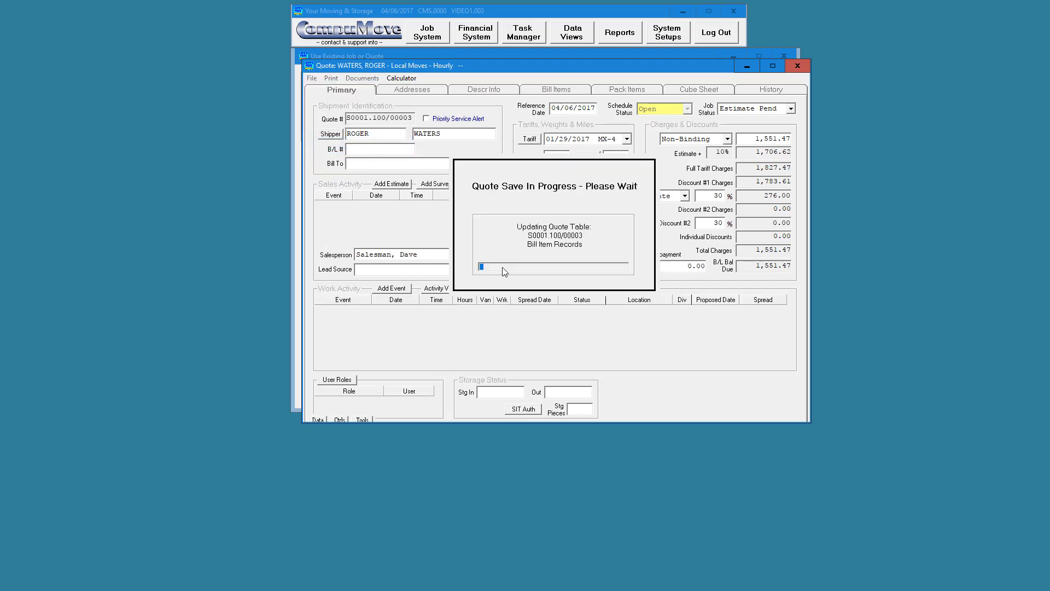
- Turn off Cartons to Packing in the duplicate quote's cube sheet and check its pack items
{"action": "left_click", "coordinate": [681, 91]}
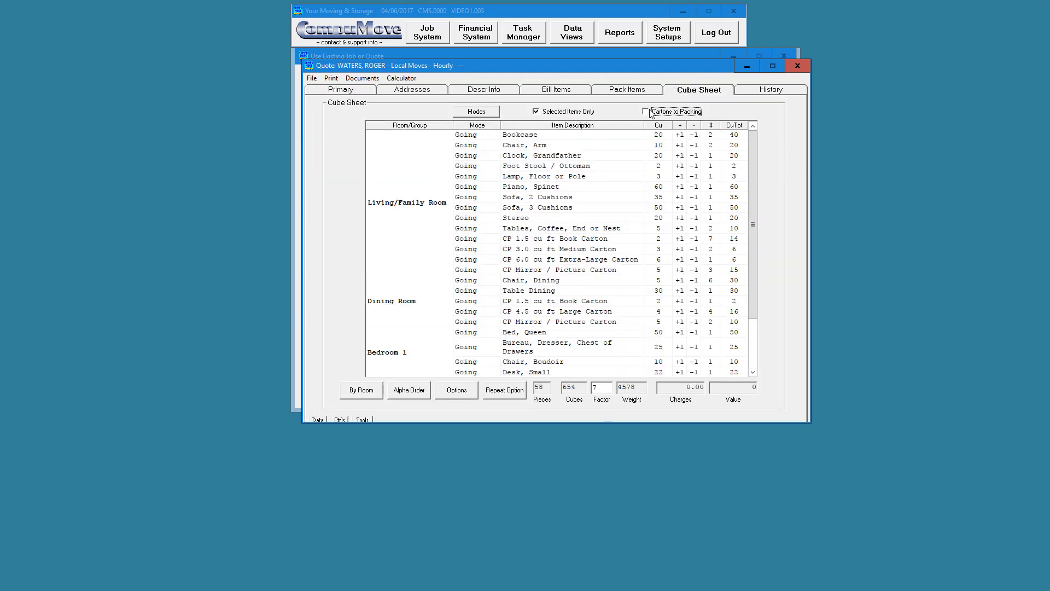
{"action": "left_click", "coordinate": [613, 94]}
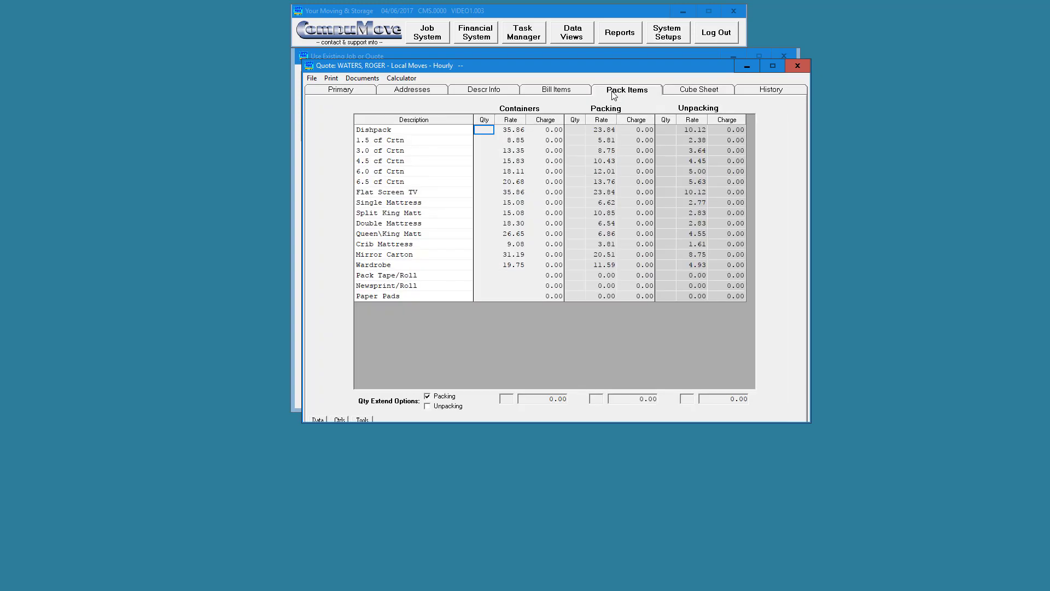
- Enter NO PACKING as the duplicate quote's B/L number, then save and exit the quote
{"action": "left_click", "coordinate": [360, 92]}
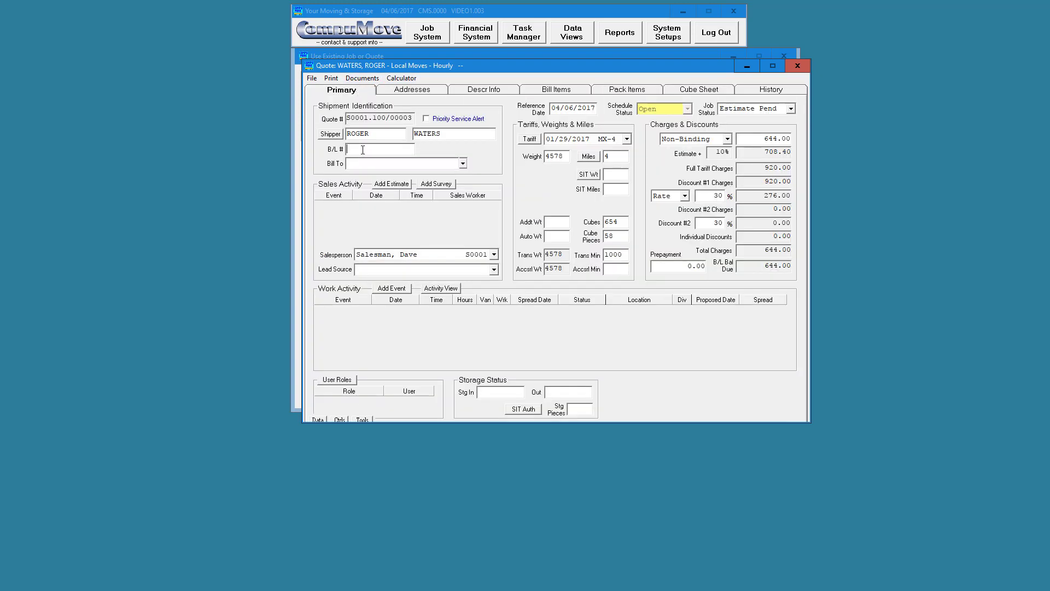
{"action": "type", "text": "NO PACKING"}
{"action": "left_click", "coordinate": [312, 79]}
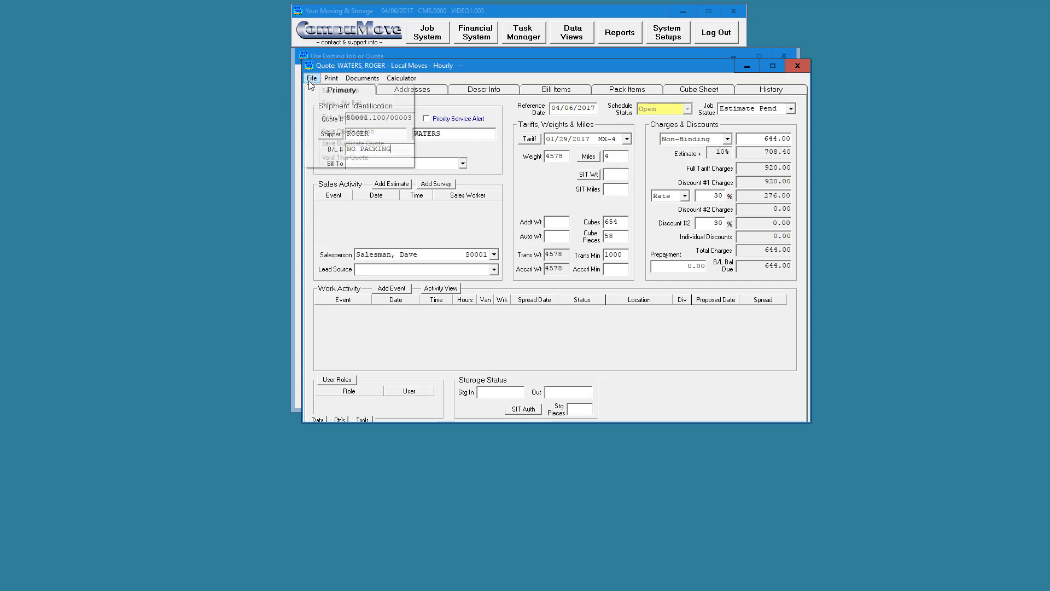
{"action": "left_click", "coordinate": [323, 92]}
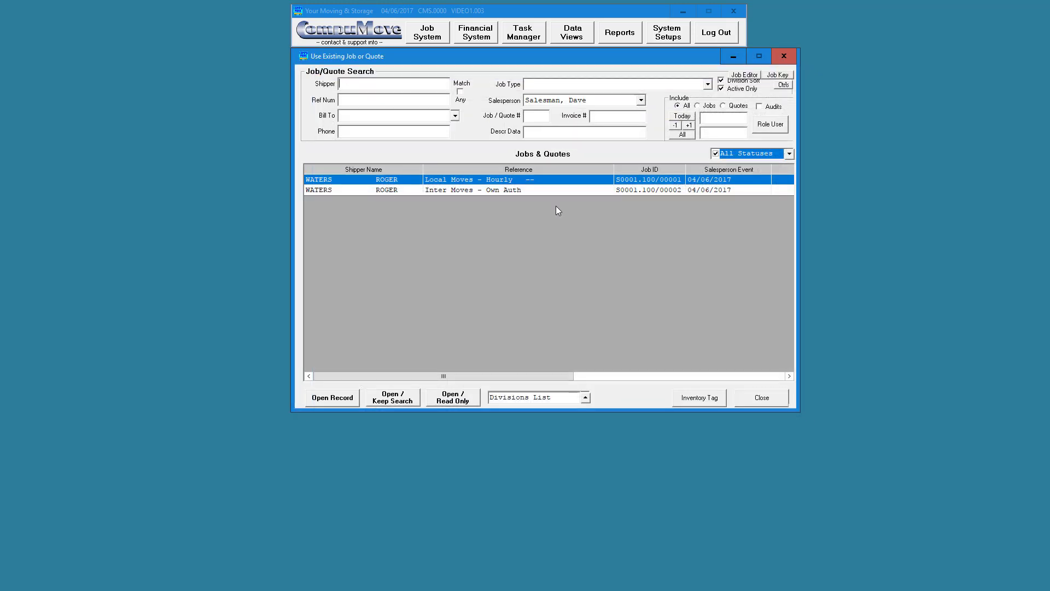
- Rerun the quote search for the same salesperson and select the NO PACKING quote in the list
{"action": "left_click", "coordinate": [639, 101]}
{"action": "left_click", "coordinate": [611, 114]}
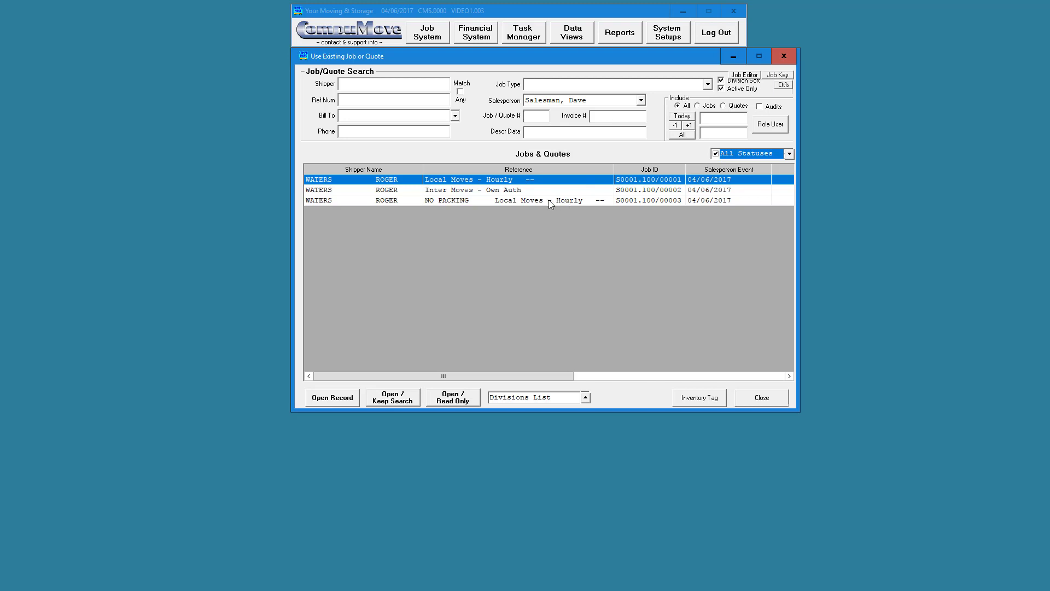
{"action": "left_click", "coordinate": [514, 191]}
{"action": "left_click", "coordinate": [511, 201]}
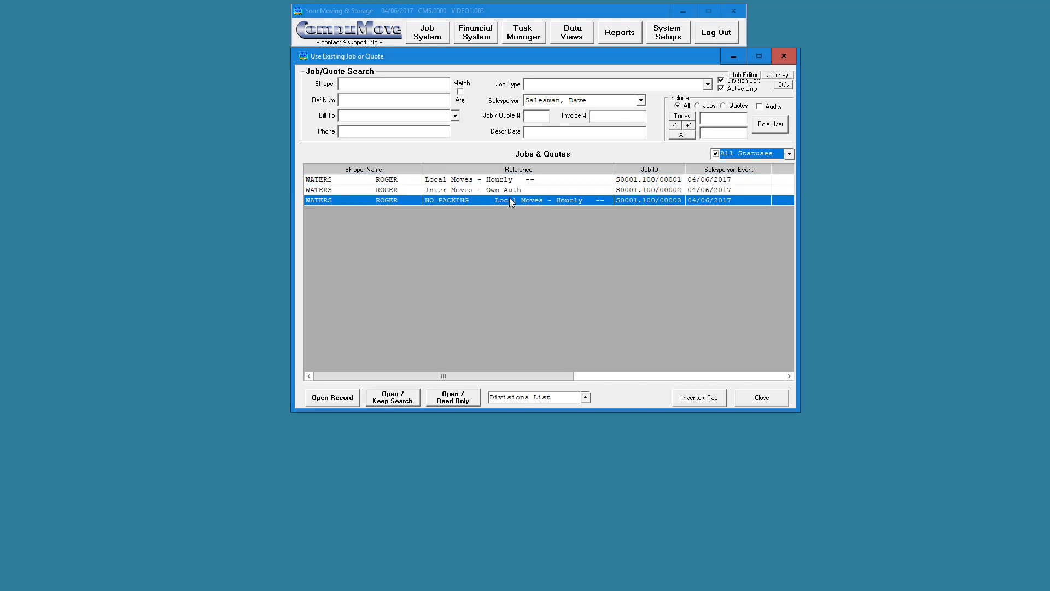